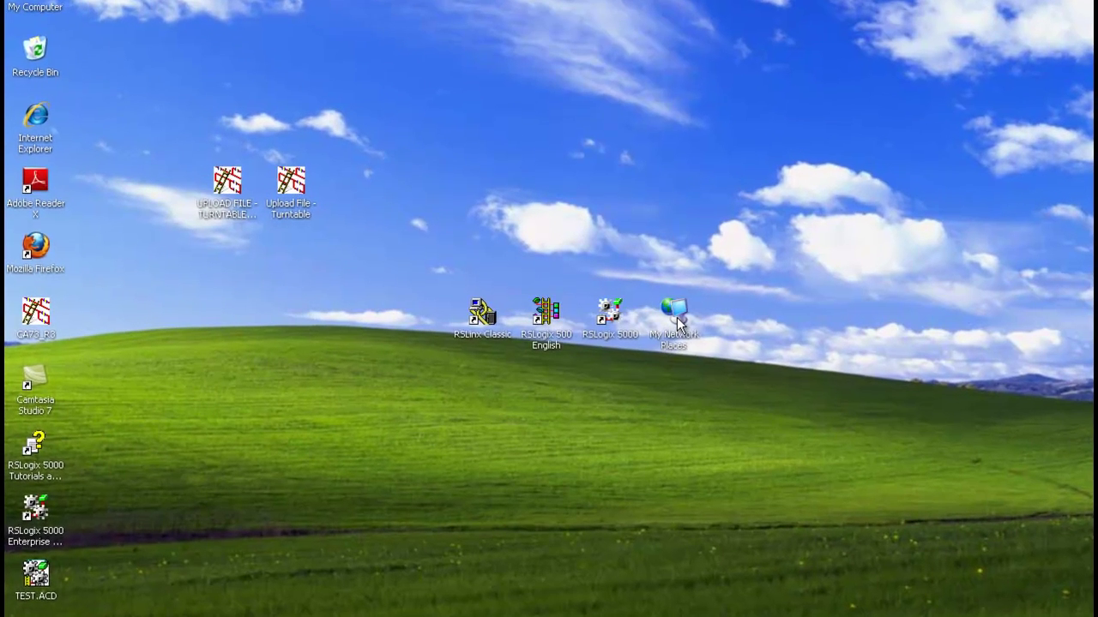
# Open Network Connections through the Properties of My Network Places on the desktop.
pyautogui.rightClick(677, 319)
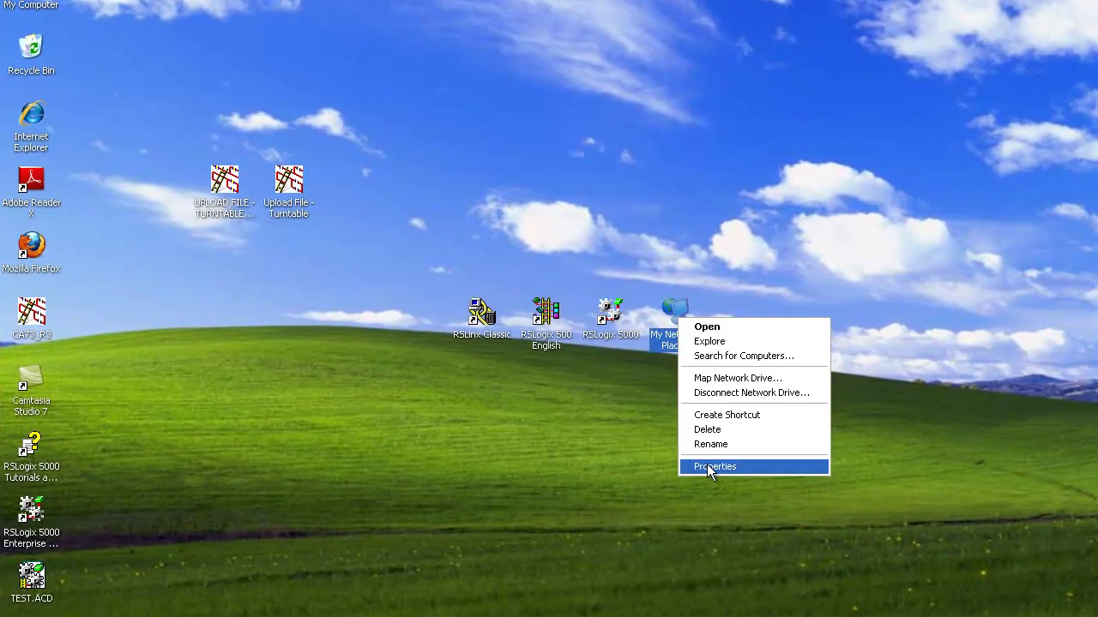
pyautogui.click(708, 468)
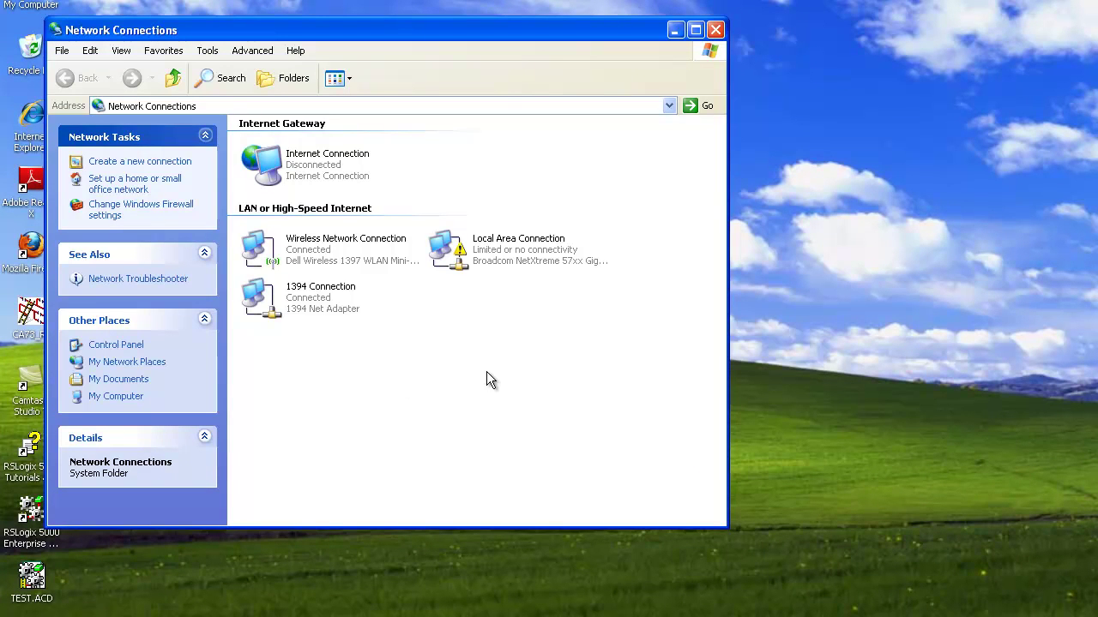
# Open the Properties dialog of the Local Area Connection.
pyautogui.rightClick(461, 254)
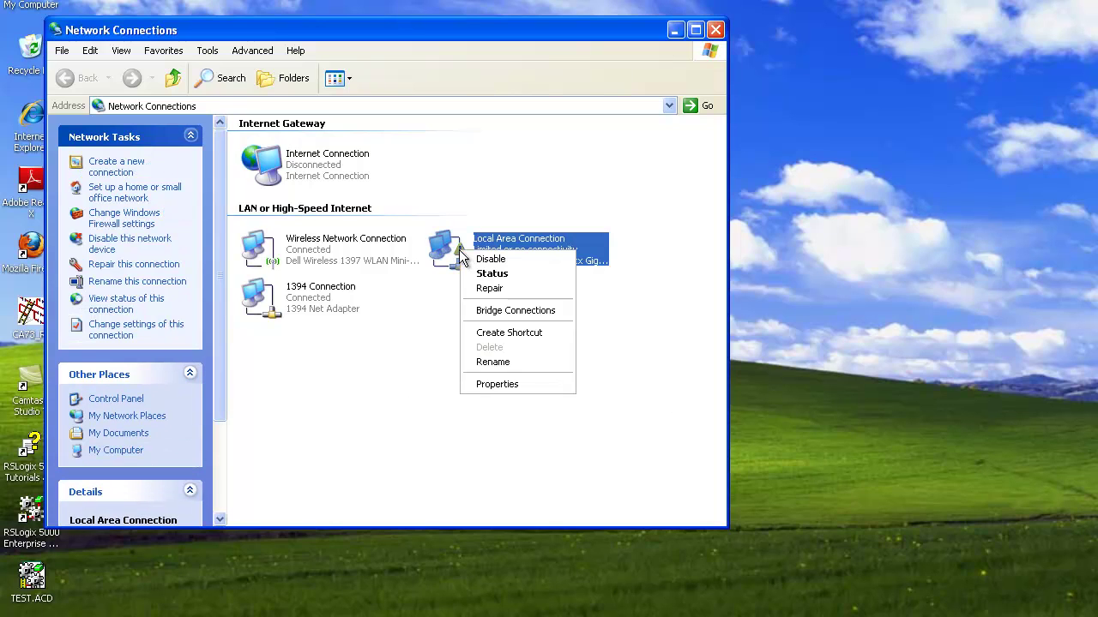
pyautogui.click(487, 385)
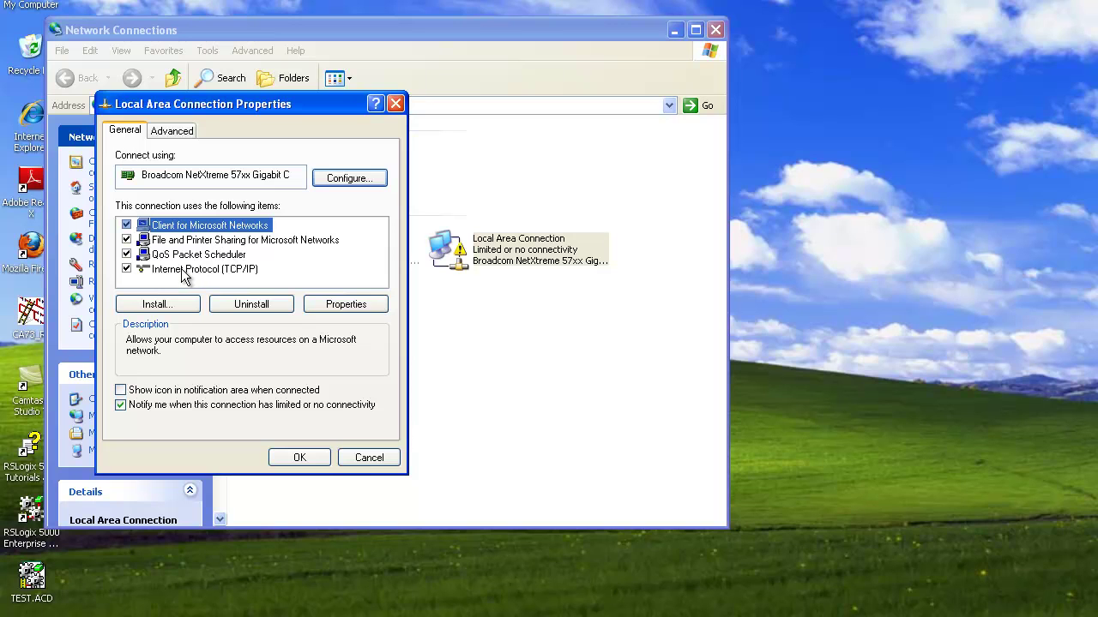
# Give Internet Protocol (TCP/IP) the static address 10.10.10.30 with subnet mask 255.255.255.0.
pyautogui.doubleClick(182, 271)
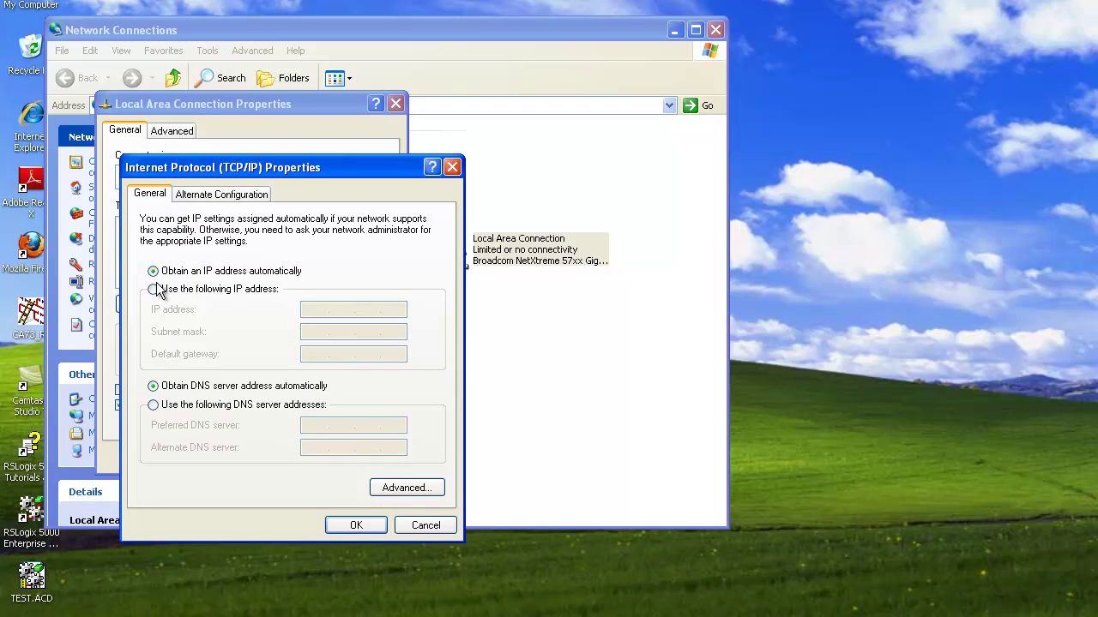
pyautogui.click(153, 289)
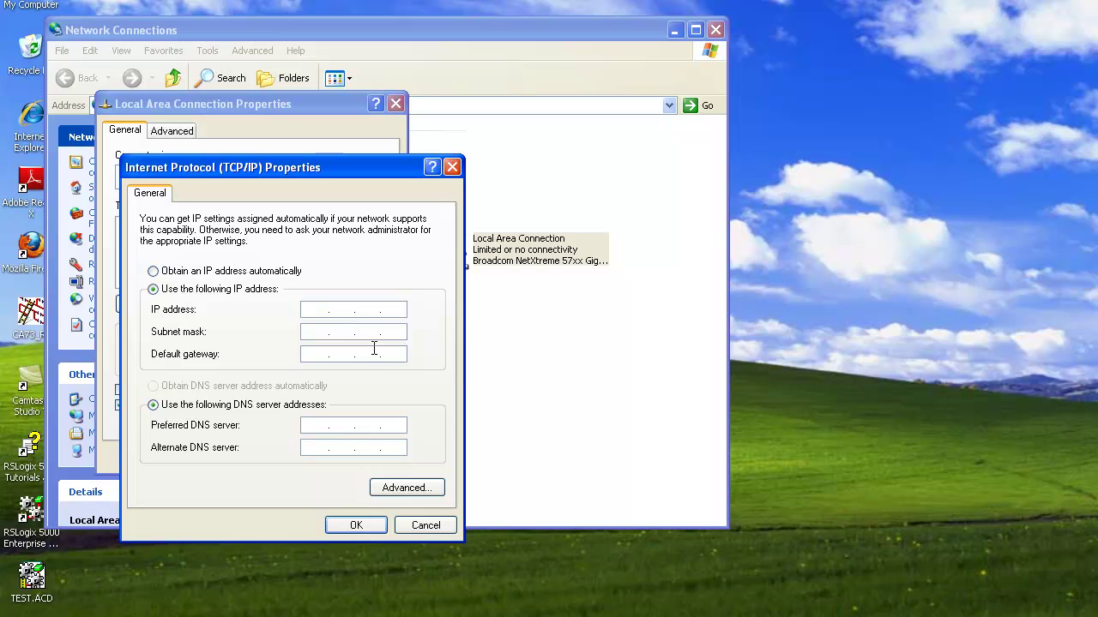
pyautogui.write('10.10.10.30')
pyautogui.click(312, 337)
pyautogui.press('BackSpace')
pyautogui.write('255.255 . 255 . 0')
# Confirm the TCP/IP and connection properties with OK, then close Network Connections.
pyautogui.click(355, 526)
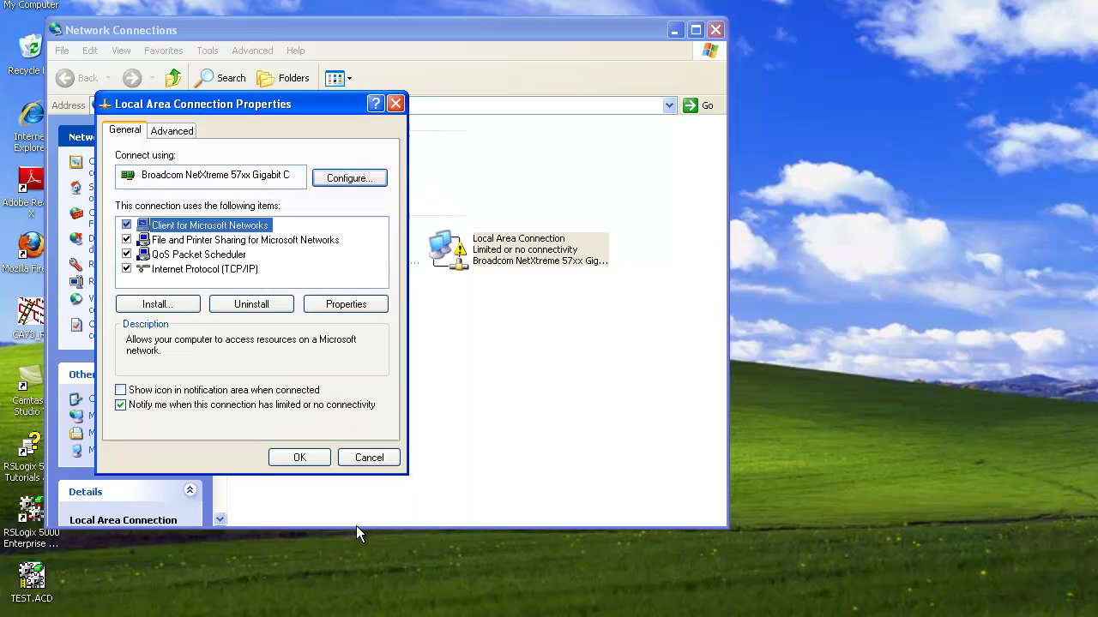
pyautogui.click(296, 459)
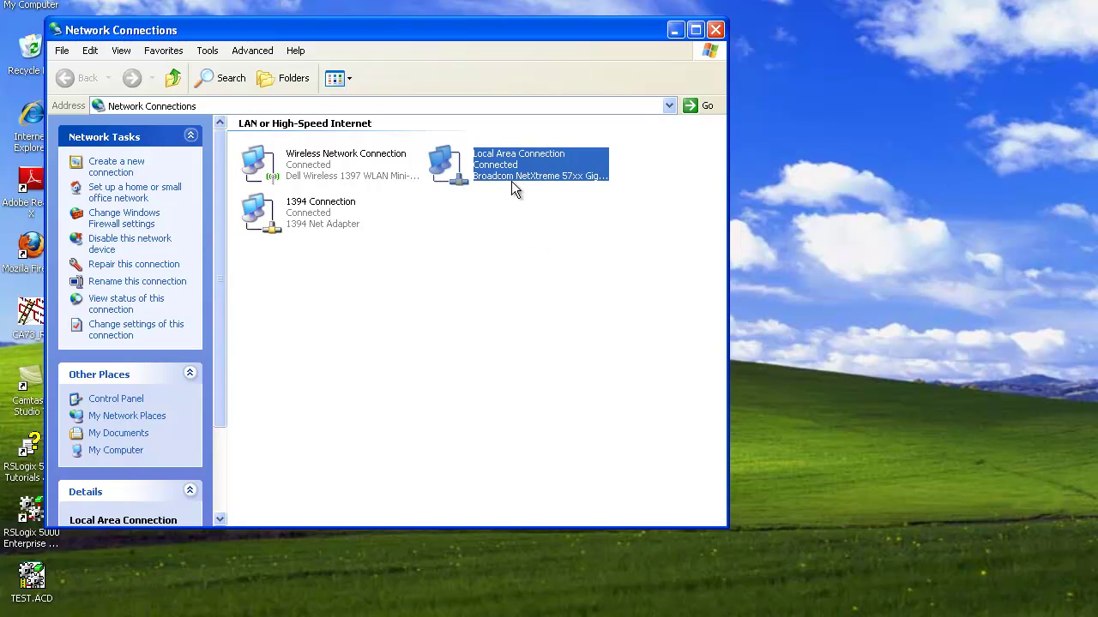
pyautogui.click(715, 31)
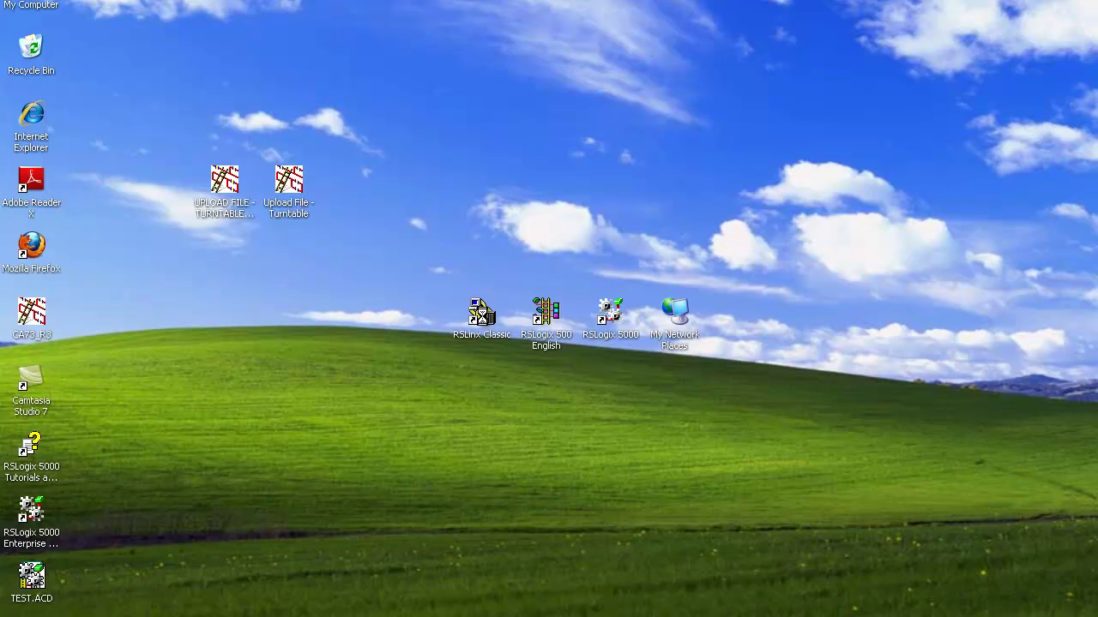
# Launch RSLinx Classic and delete the existing AB_ETH-1 driver under Configure Drivers.
pyautogui.doubleClick(484, 320)
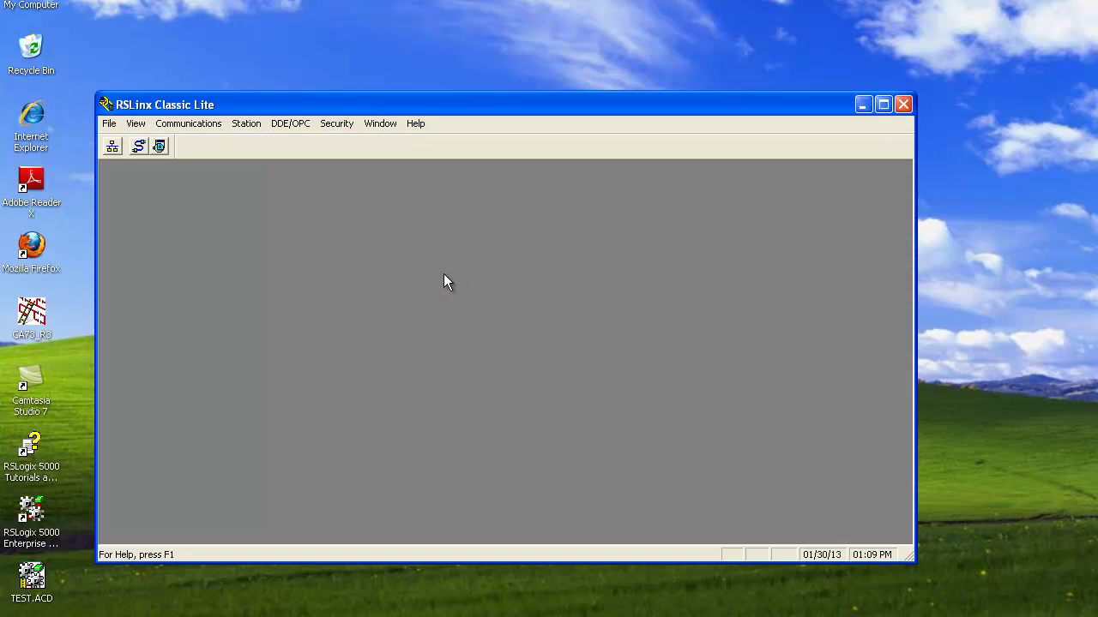
pyautogui.click(203, 124)
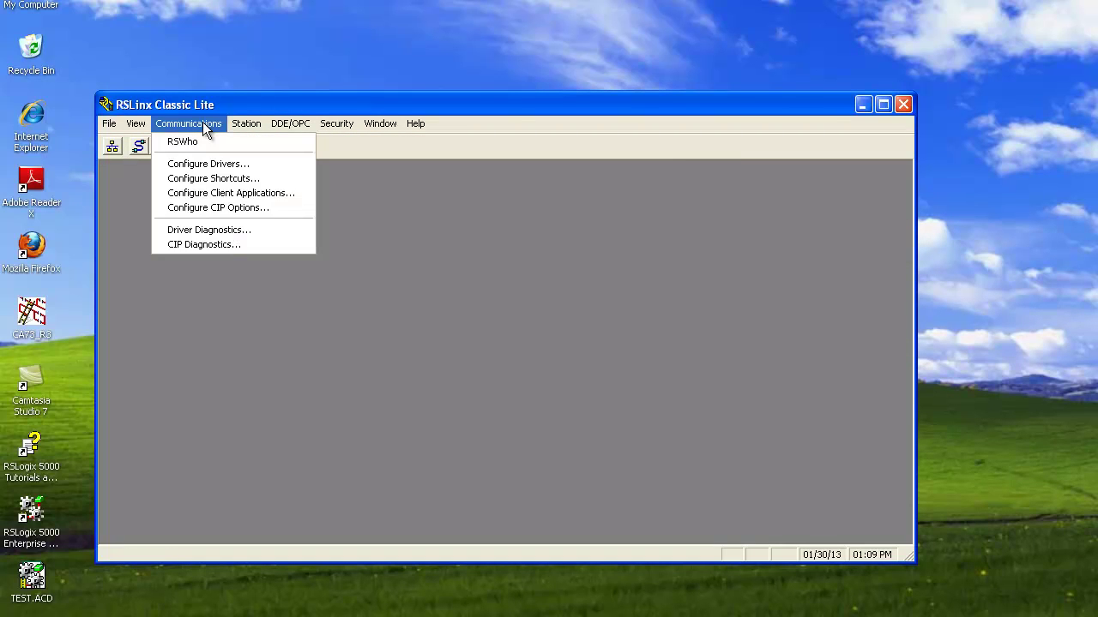
pyautogui.click(200, 166)
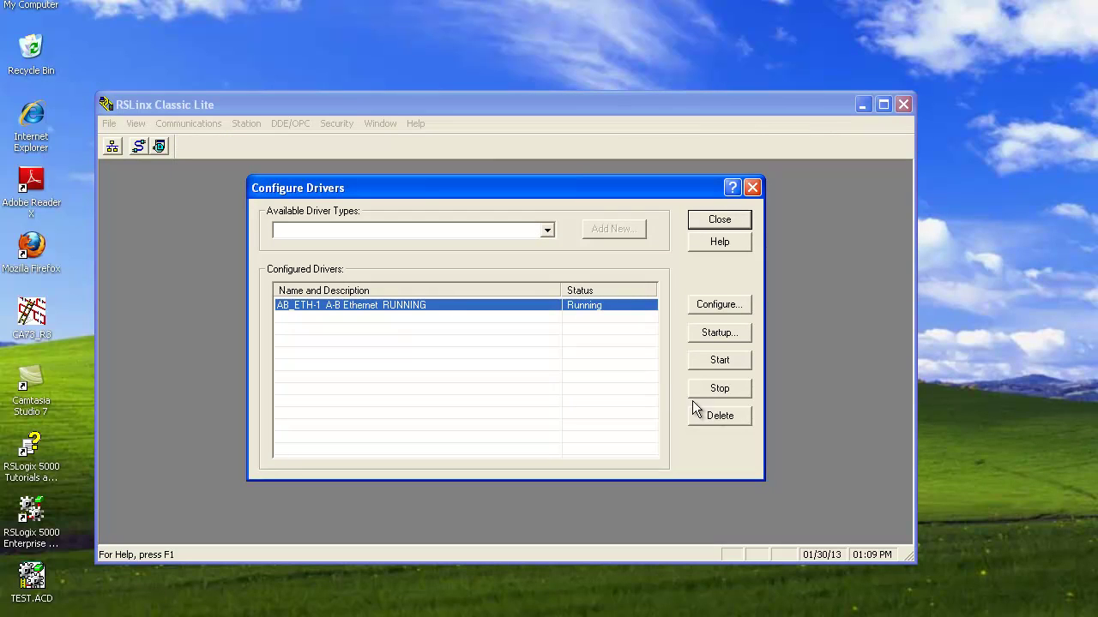
pyautogui.click(714, 415)
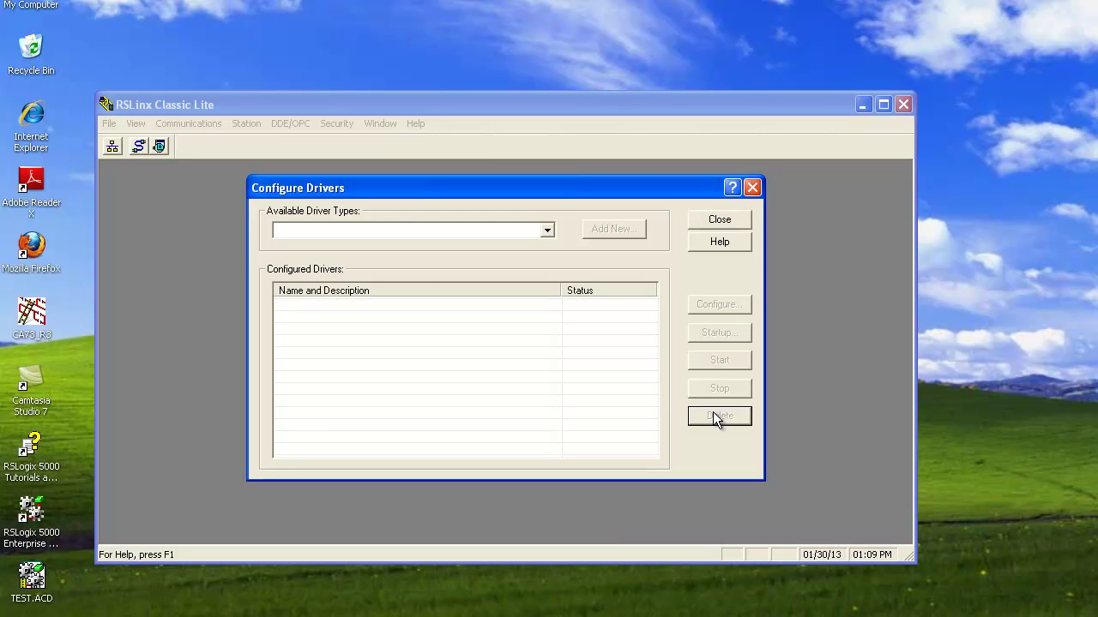
# Add a new Ethernet devices driver, keeping the default name AB_ETH-1.
pyautogui.click(549, 232)
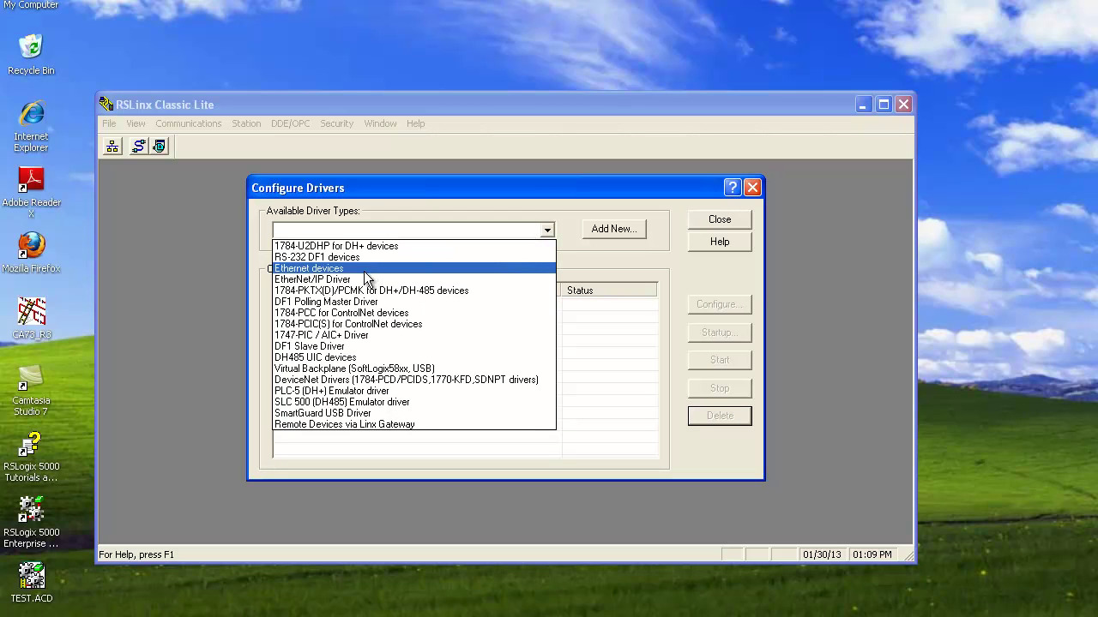
pyautogui.click(366, 271)
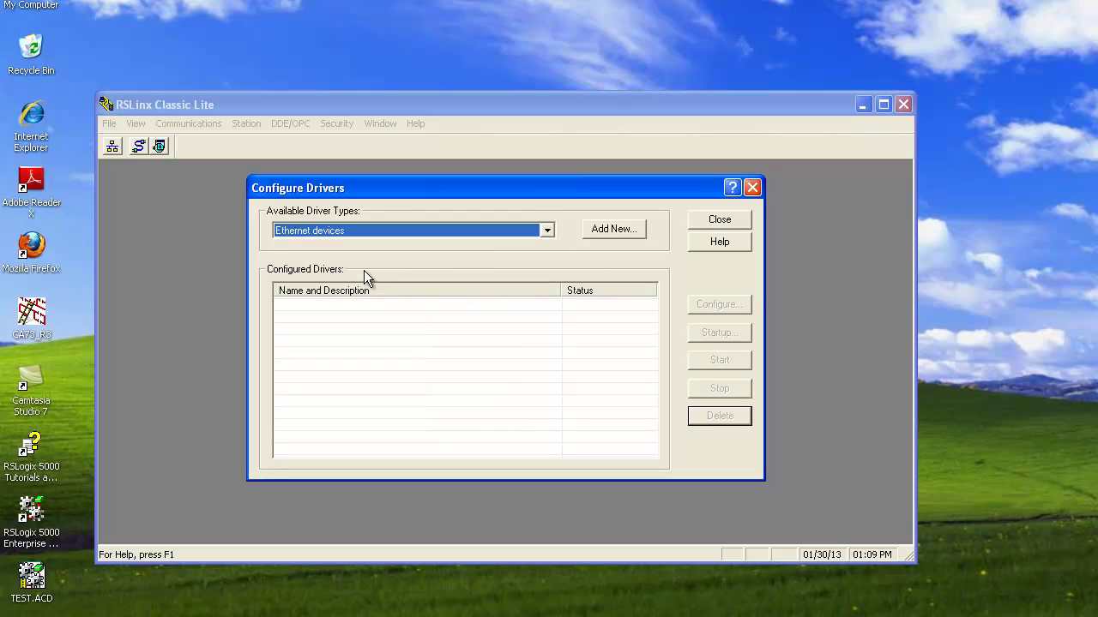
pyautogui.click(610, 229)
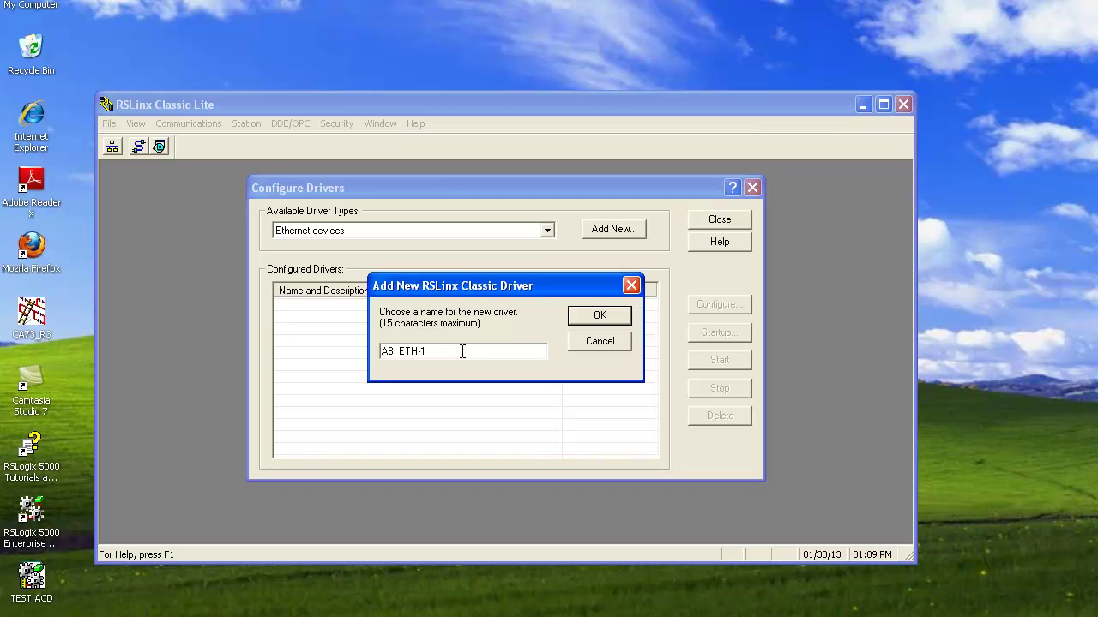
pyautogui.click(586, 317)
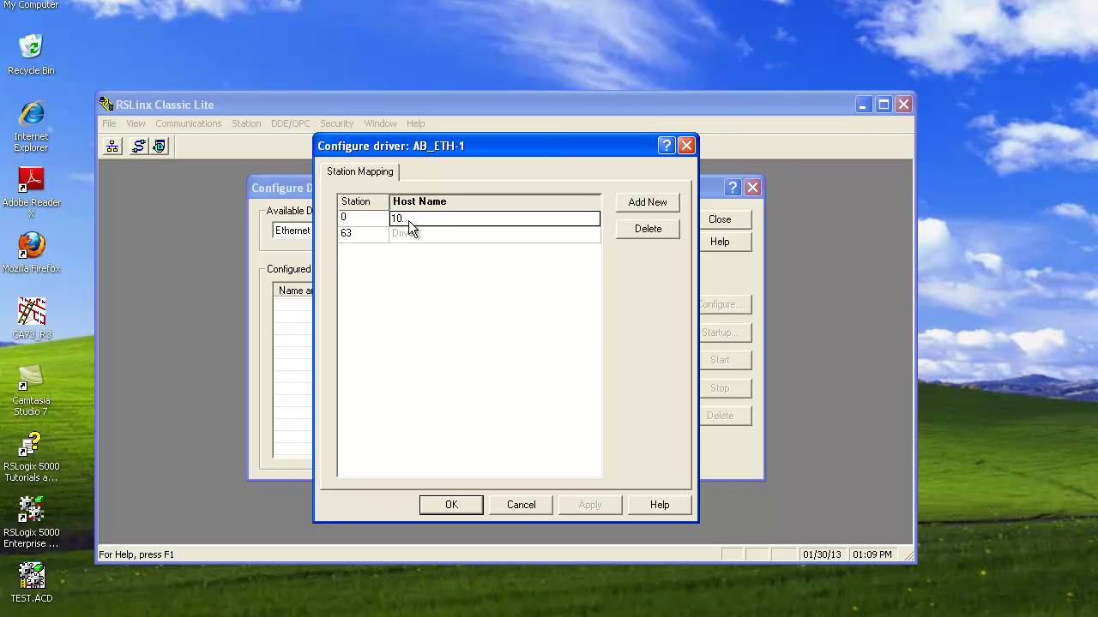
# Map station 0 to 10.10.10.40 and station 1 to 10.10.10.50, then start the driver.
pyautogui.write('0.10.10.40')
pyautogui.click(647, 205)
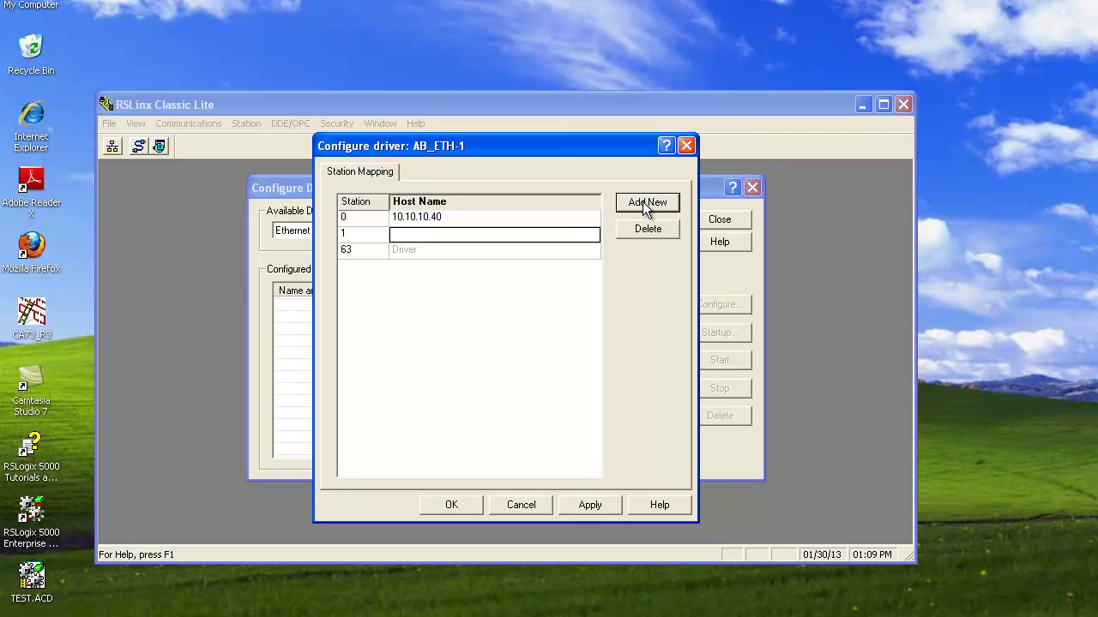
pyautogui.write('10.10.10.50')
pyautogui.click(450, 506)
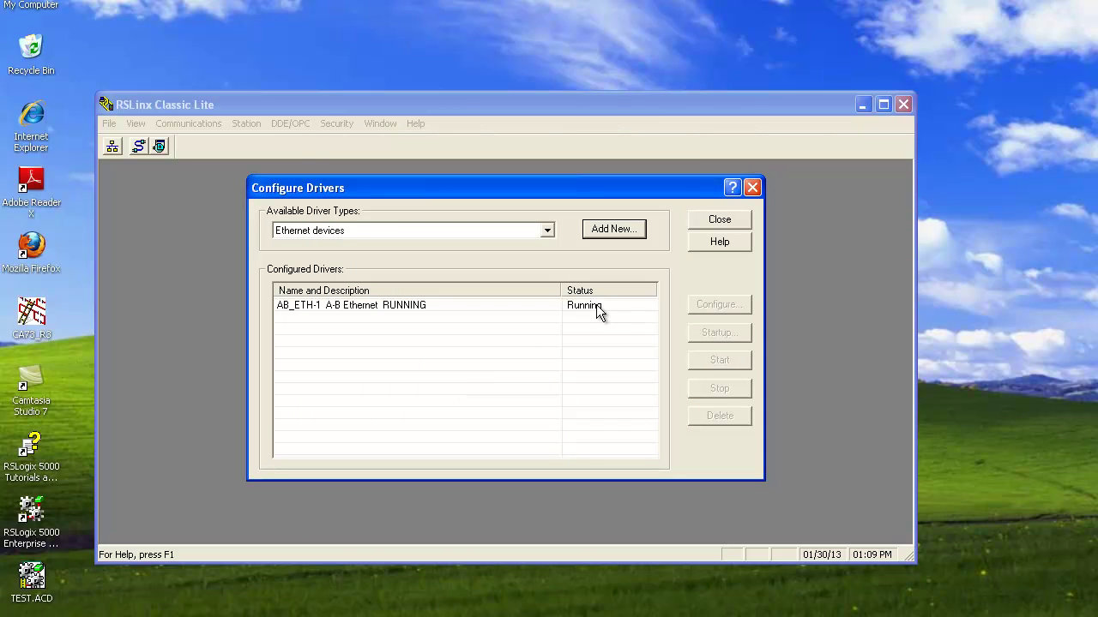
# Close Configure Drivers, open RSWho maximized, and expand the AB_ETH-1 Ethernet driver.
pyautogui.click(713, 222)
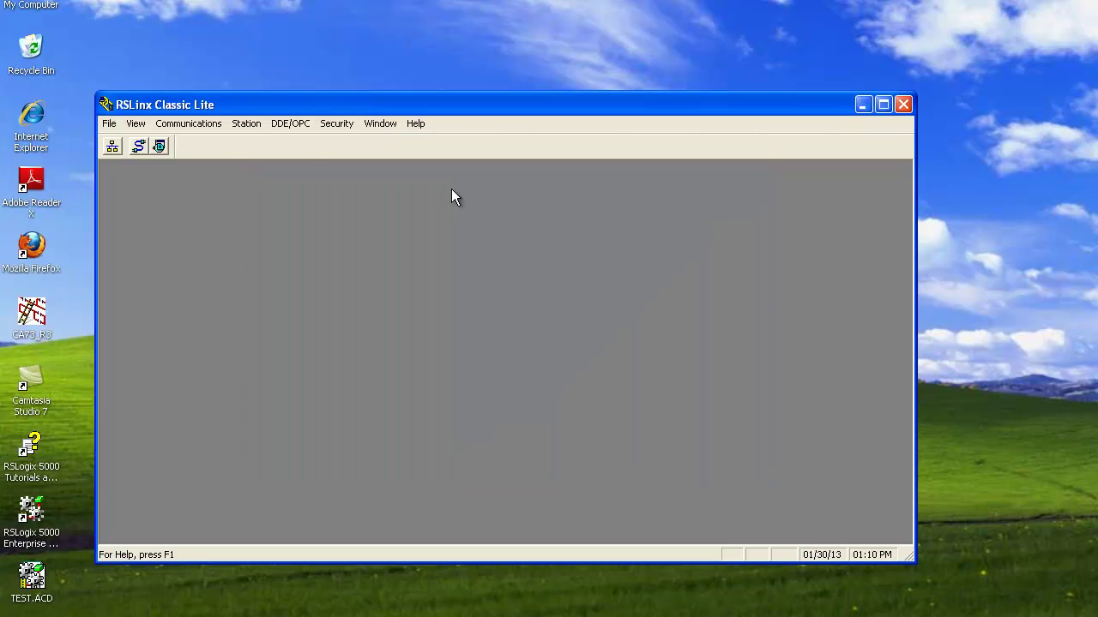
pyautogui.click(201, 126)
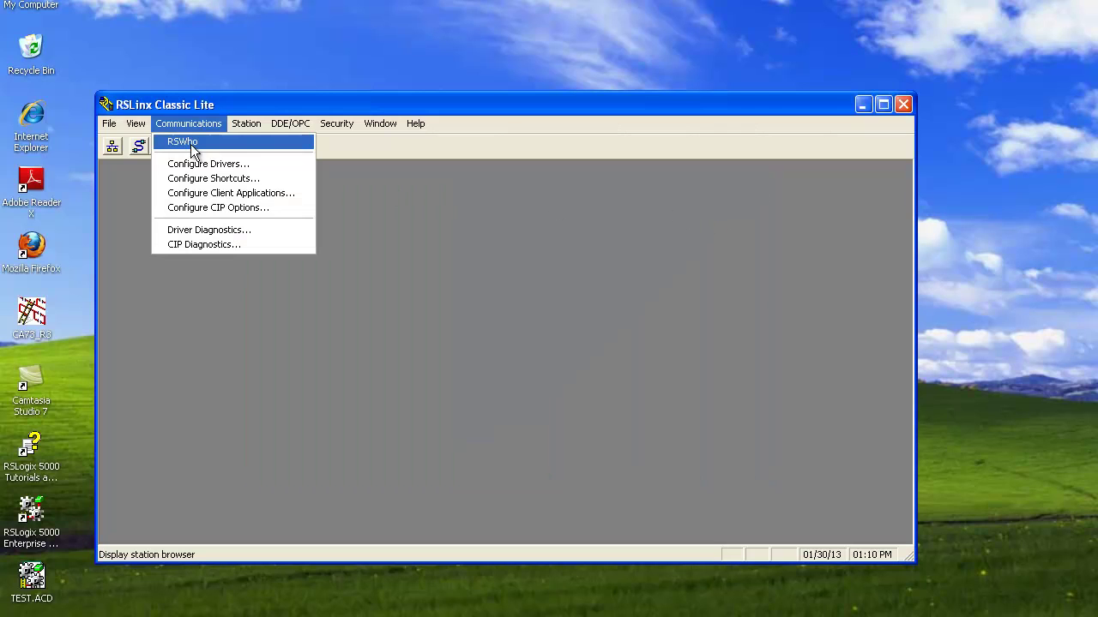
pyautogui.click(189, 144)
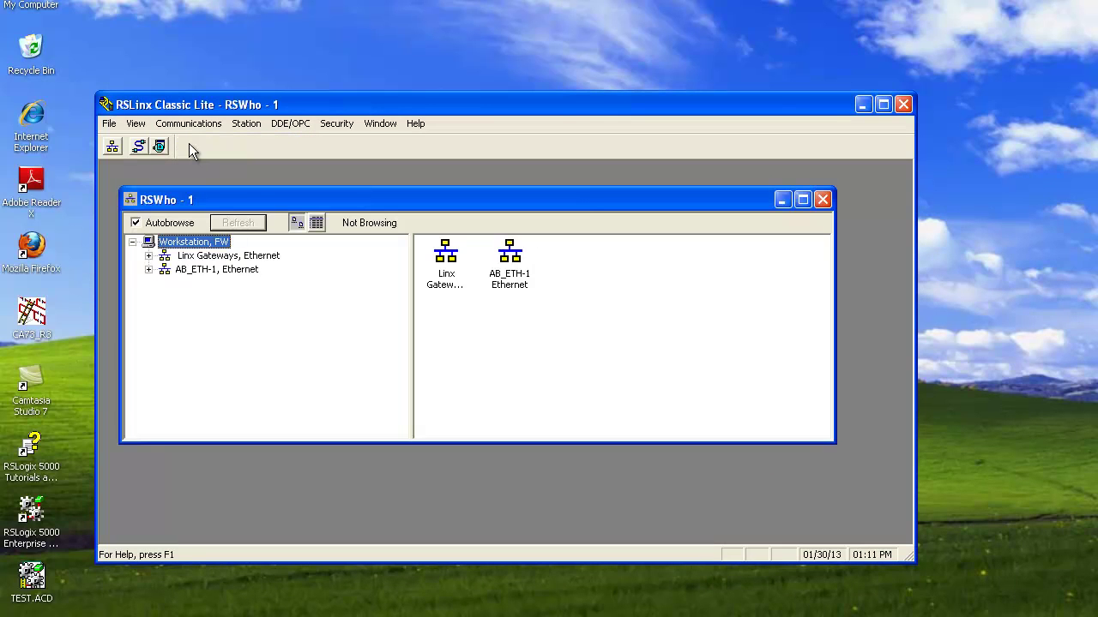
pyautogui.click(802, 200)
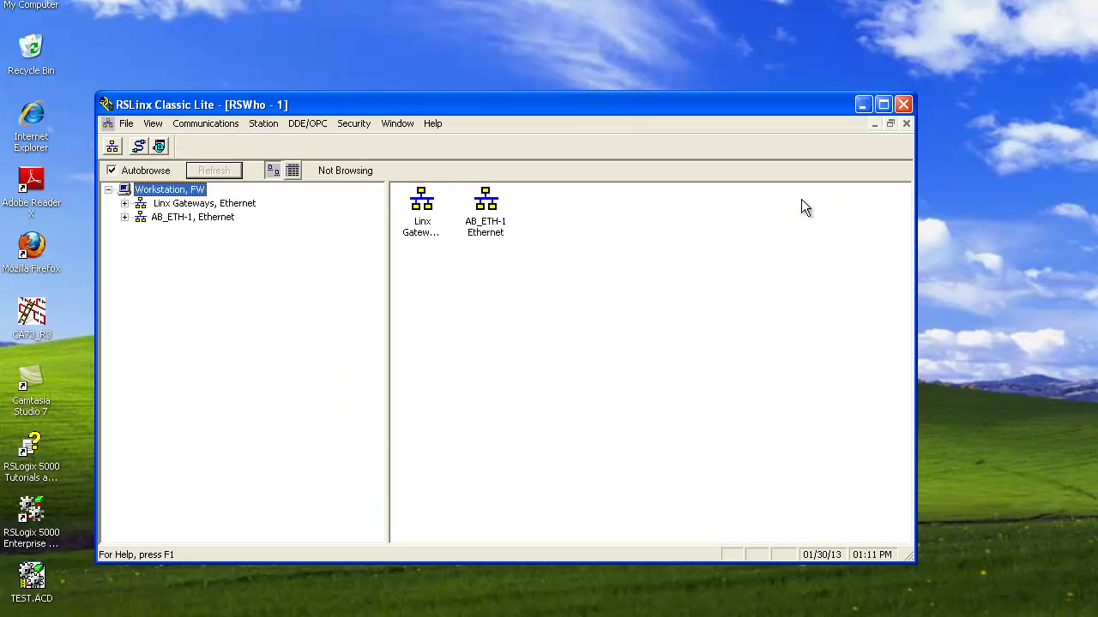
pyautogui.click(173, 217)
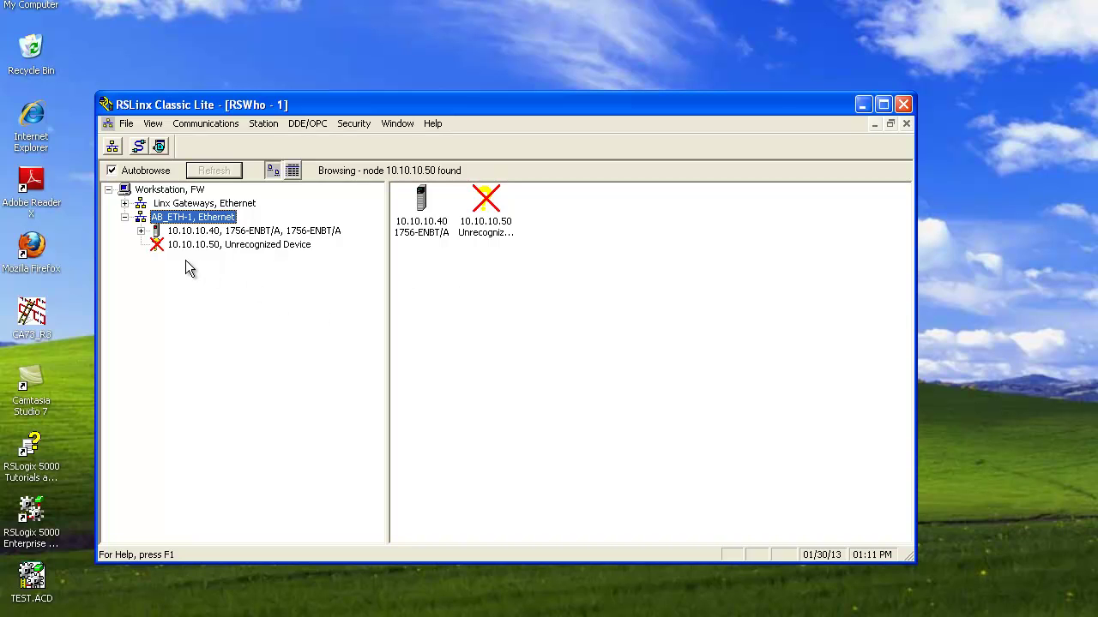
# Expand 10.10.10.40 and its 1756-A7/A backplane to list modules in slots 00–06.
pyautogui.click(140, 232)
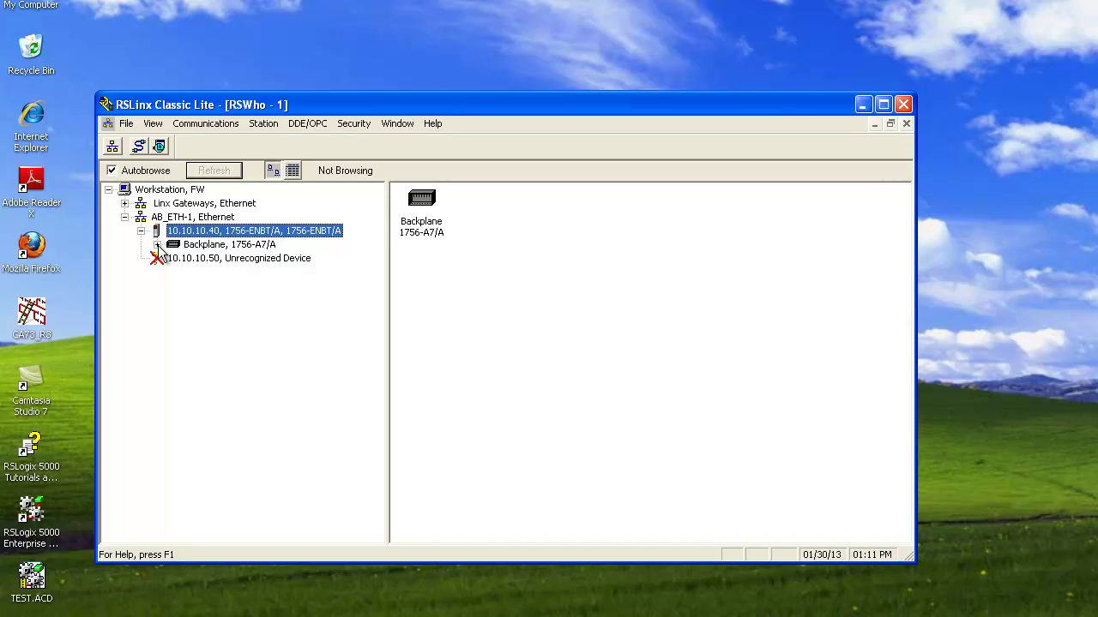
pyautogui.click(158, 246)
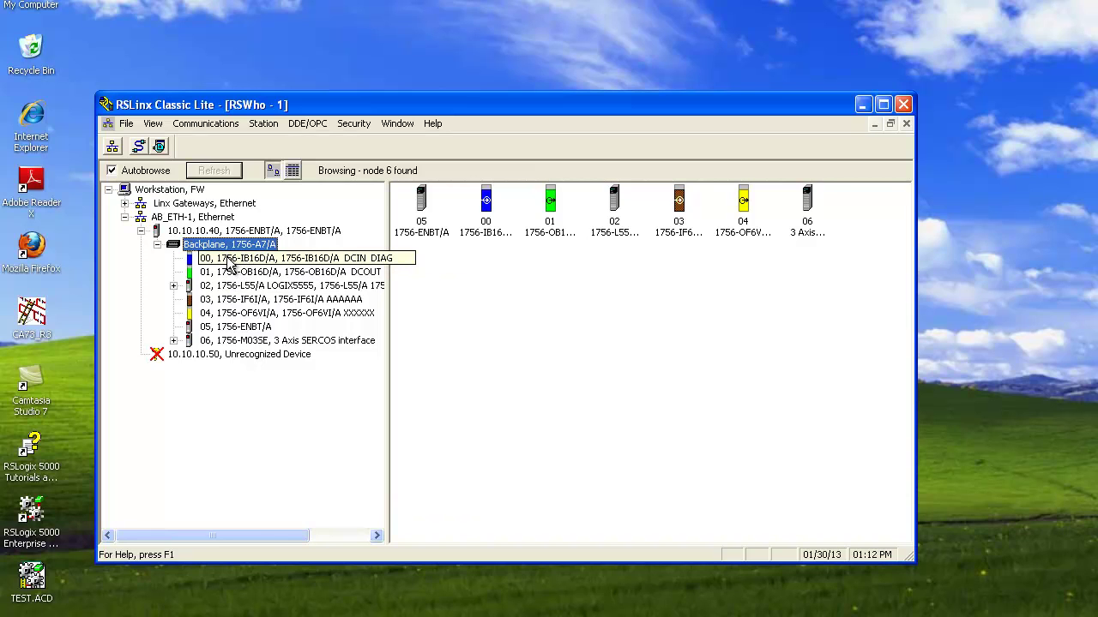
pyautogui.click(226, 262)
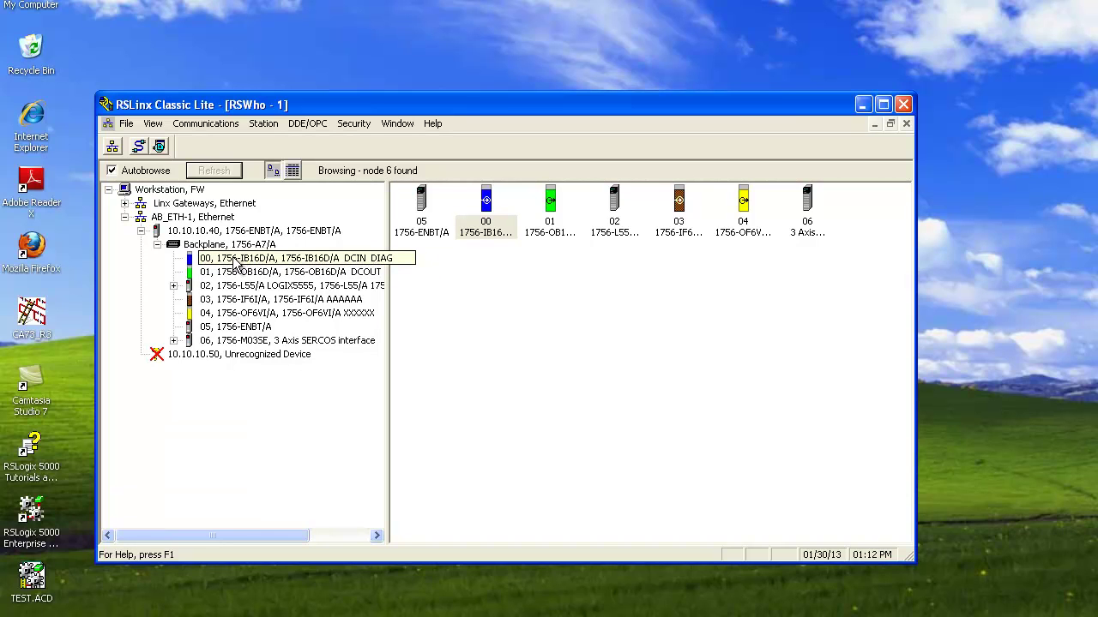
pyautogui.rightClick(235, 260)
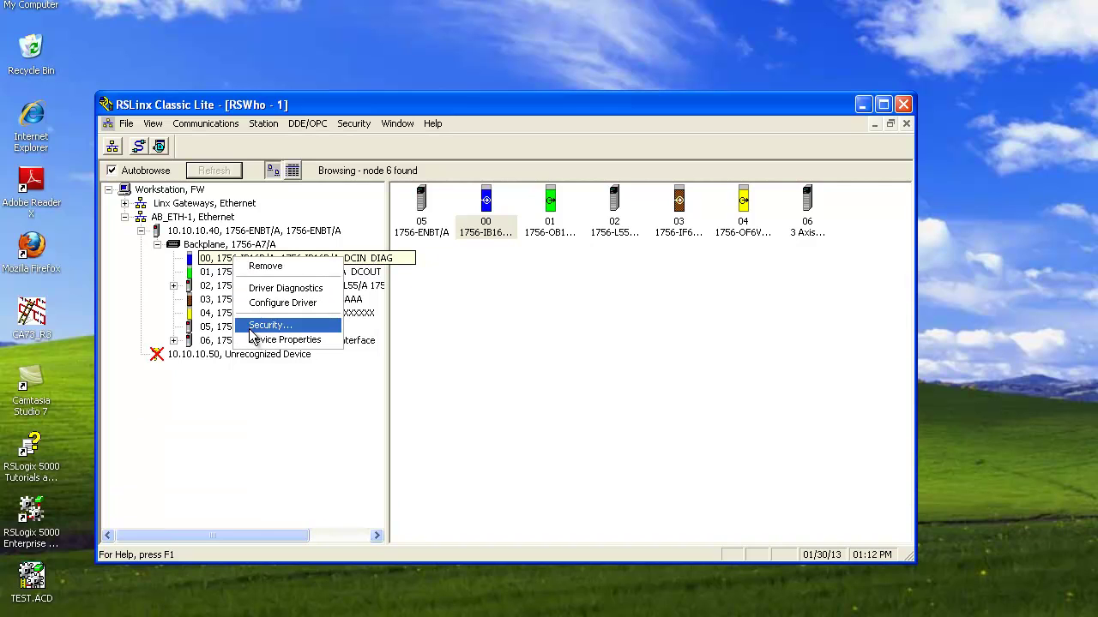
pyautogui.click(282, 416)
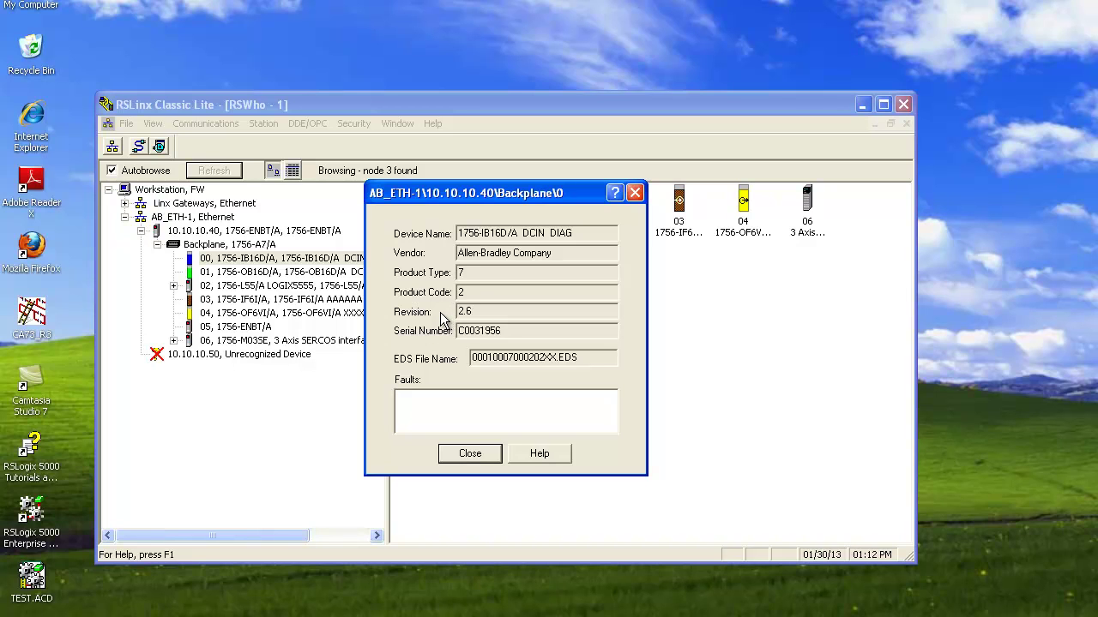
pyautogui.click(470, 453)
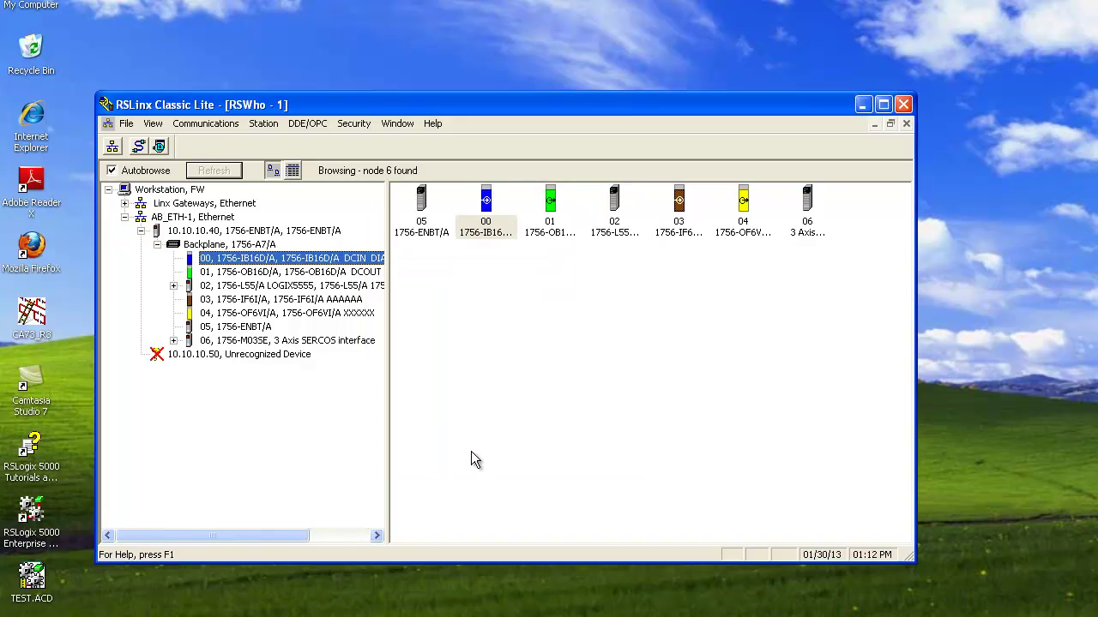
pyautogui.rightClick(259, 273)
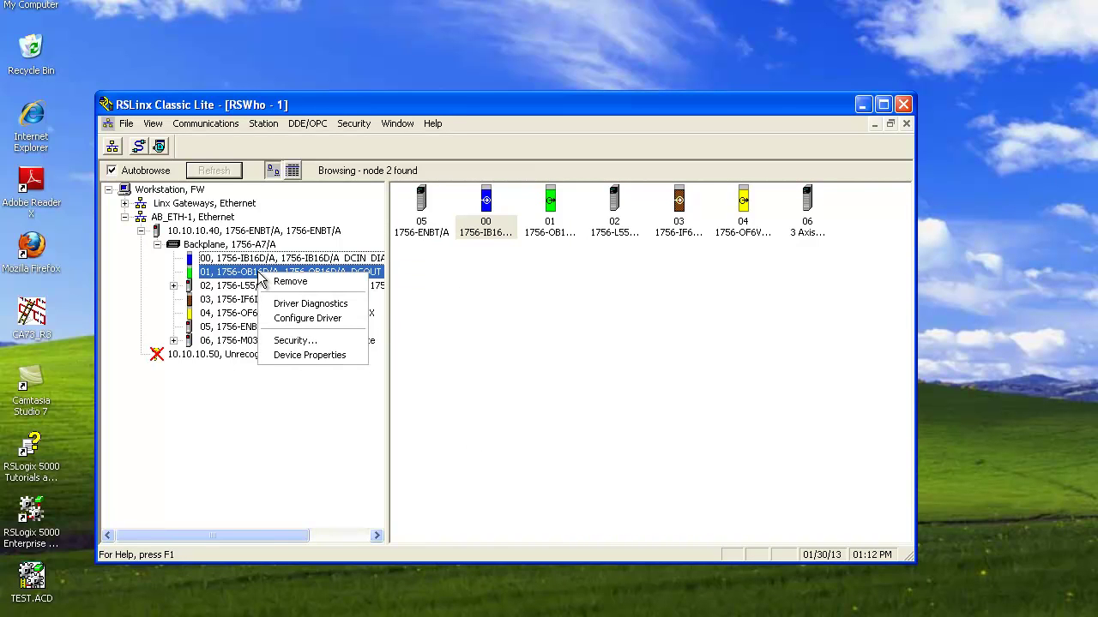
pyautogui.click(285, 355)
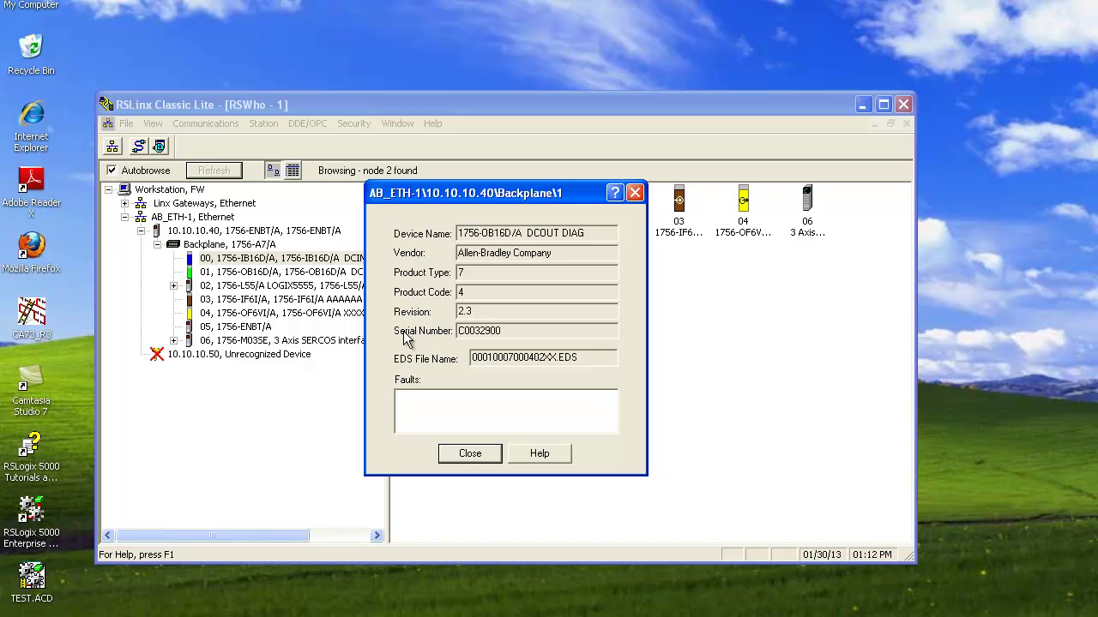
pyautogui.click(470, 454)
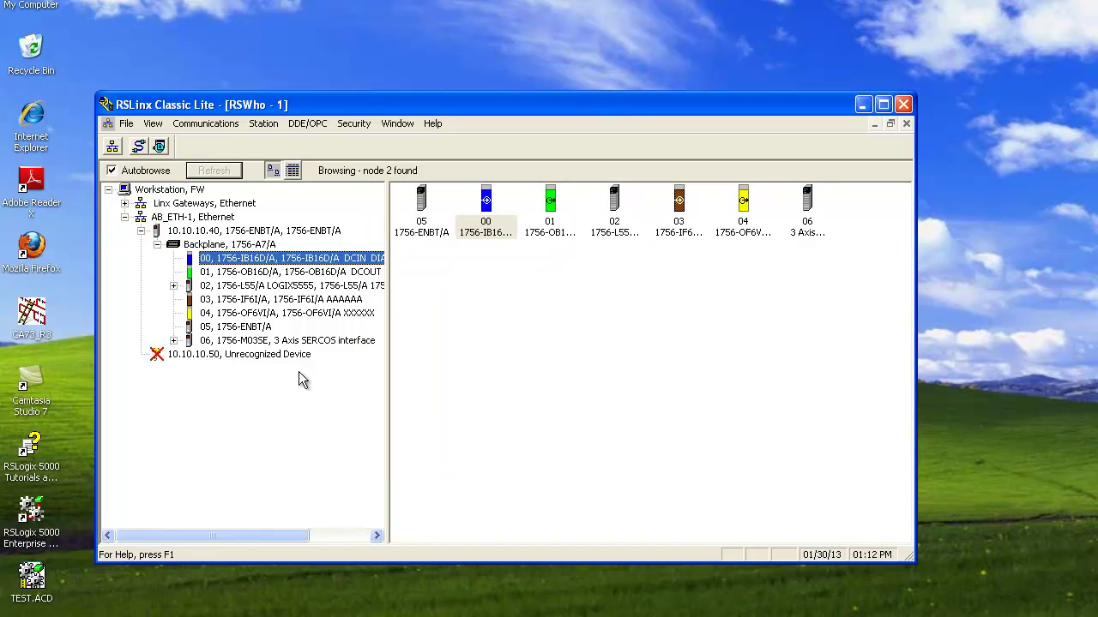
pyautogui.rightClick(221, 287)
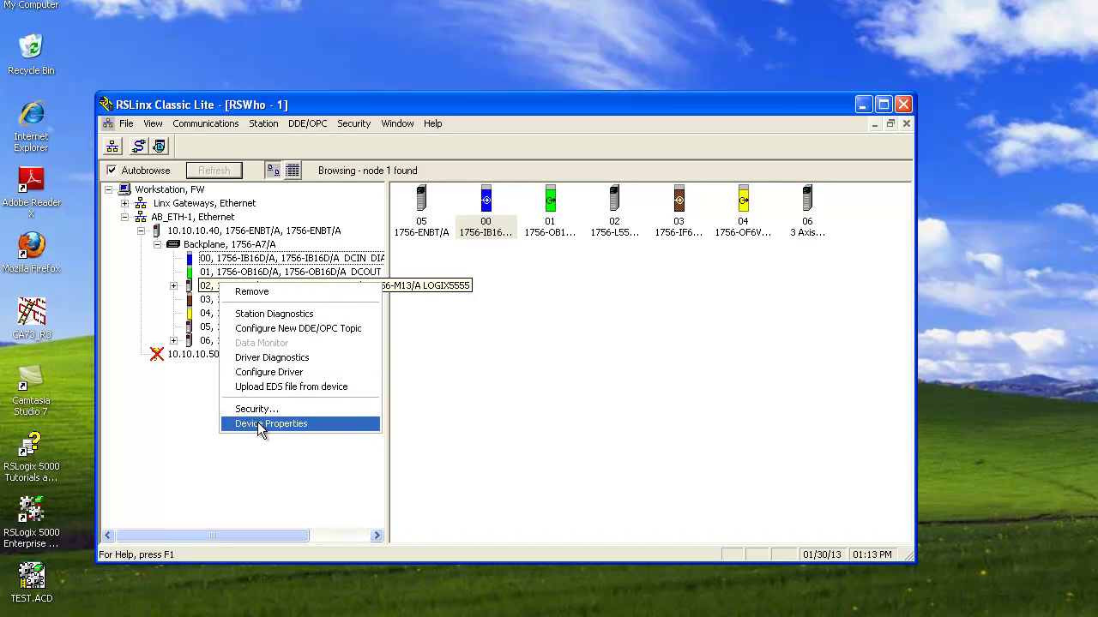
pyautogui.click(261, 424)
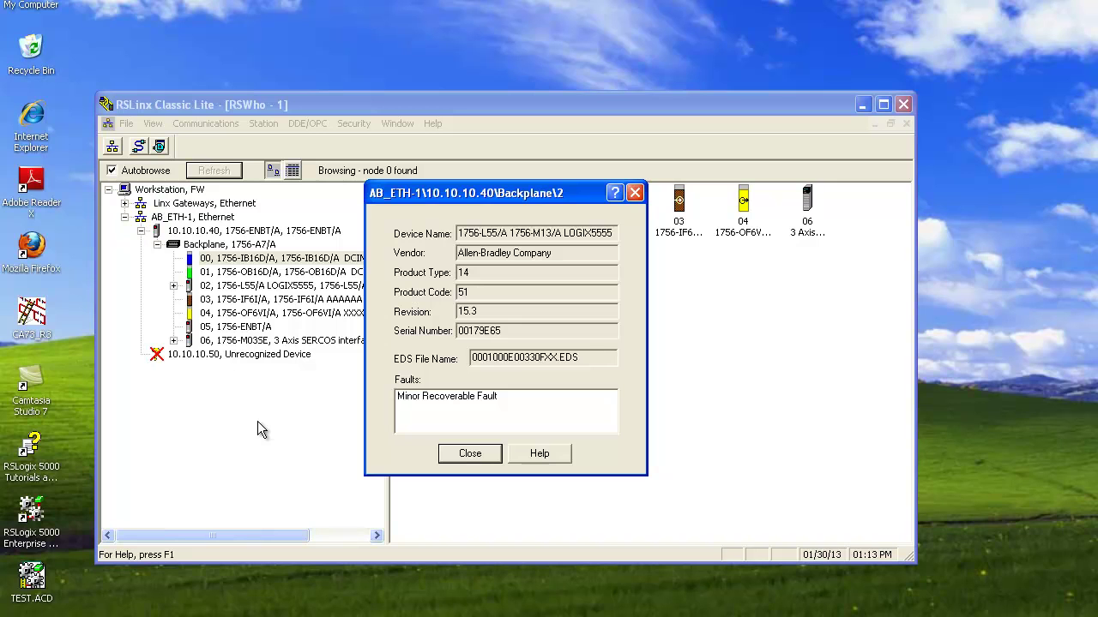
pyautogui.click(470, 454)
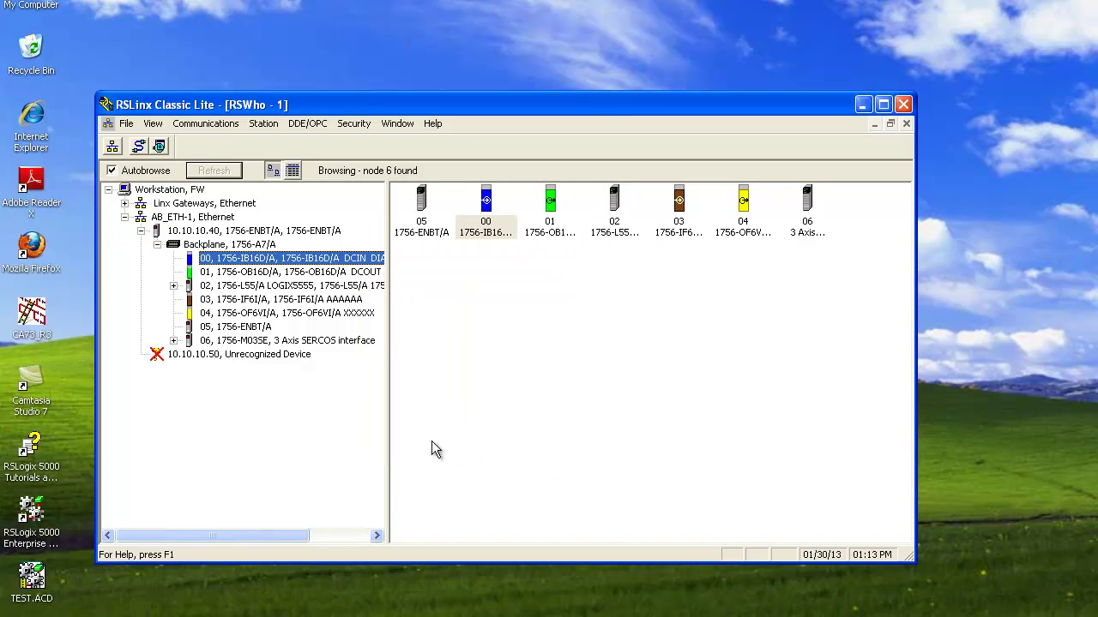
pyautogui.click(242, 301)
pyautogui.rightClick(242, 304)
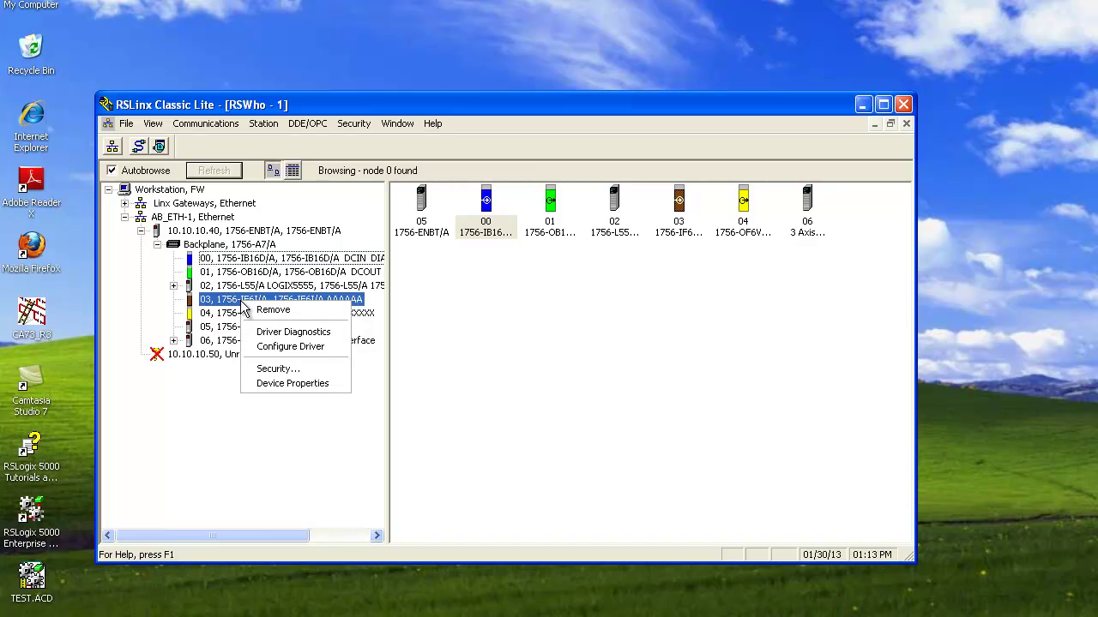
pyautogui.click(268, 384)
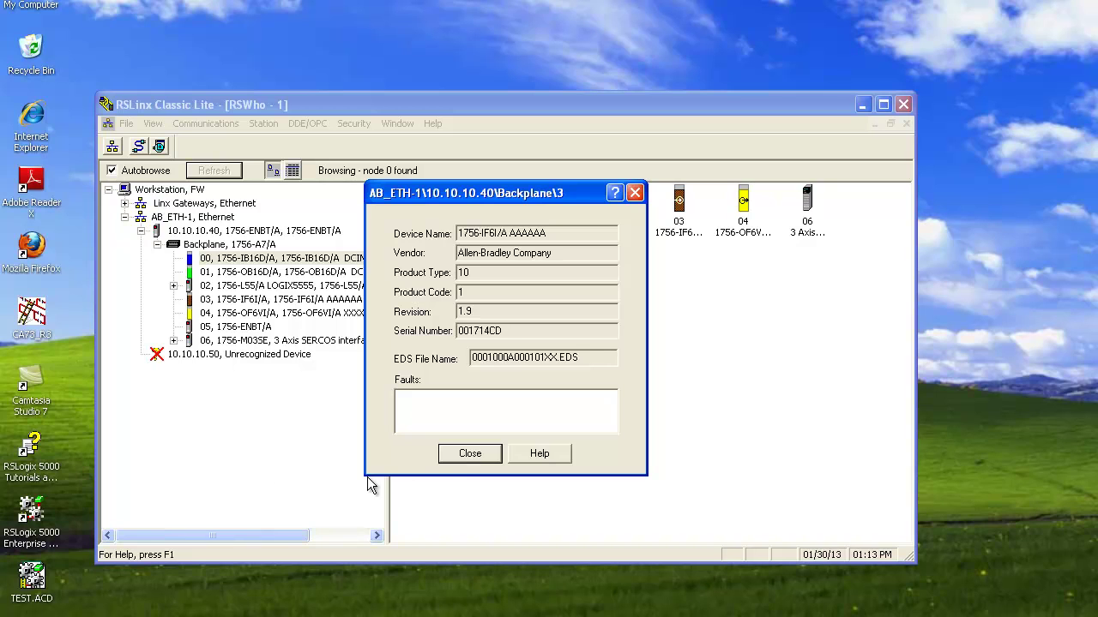
pyautogui.click(469, 453)
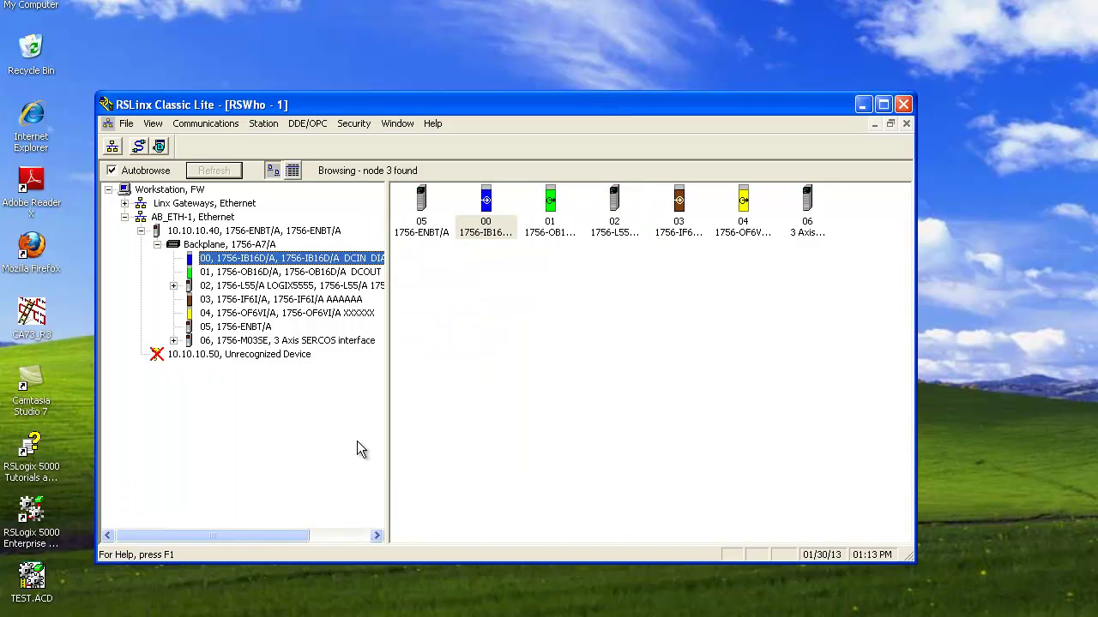
pyautogui.click(862, 104)
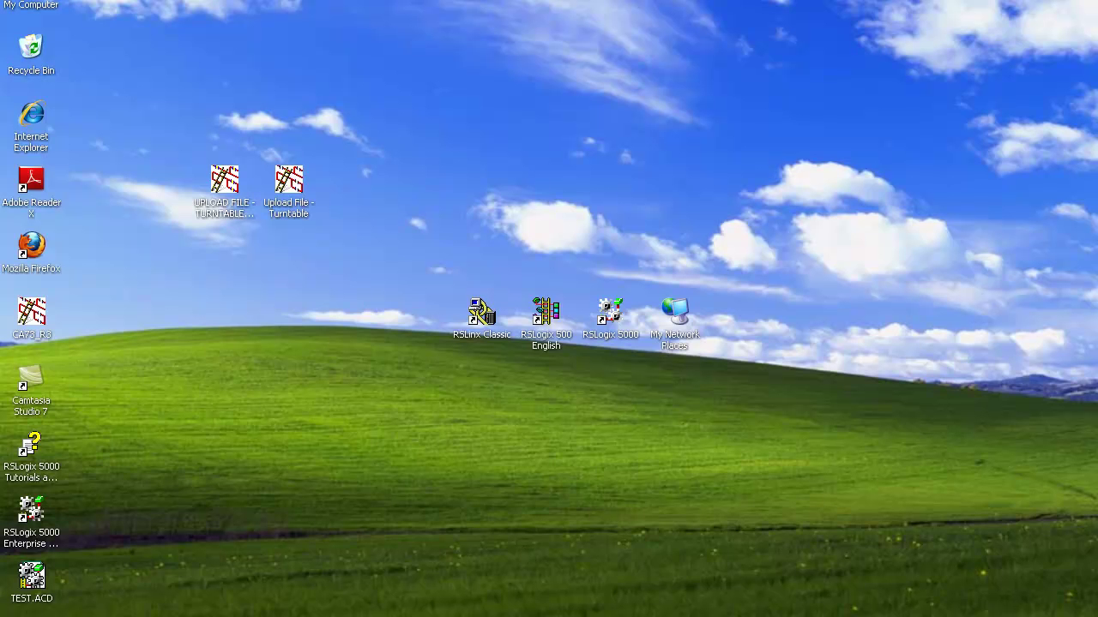
pyautogui.hotkey('alt', 'Tab')
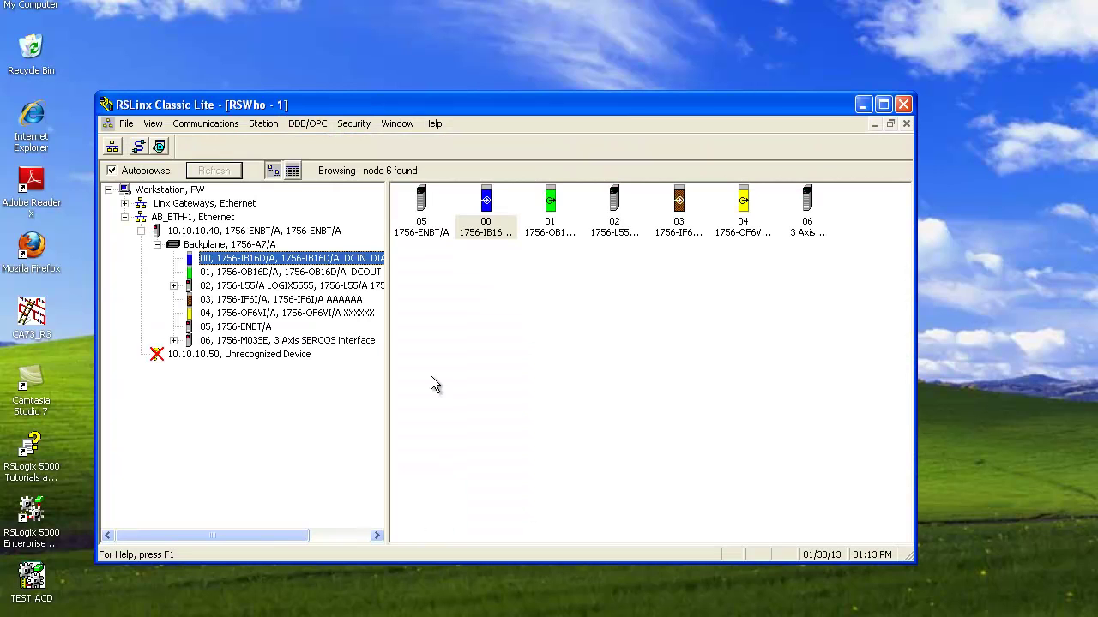